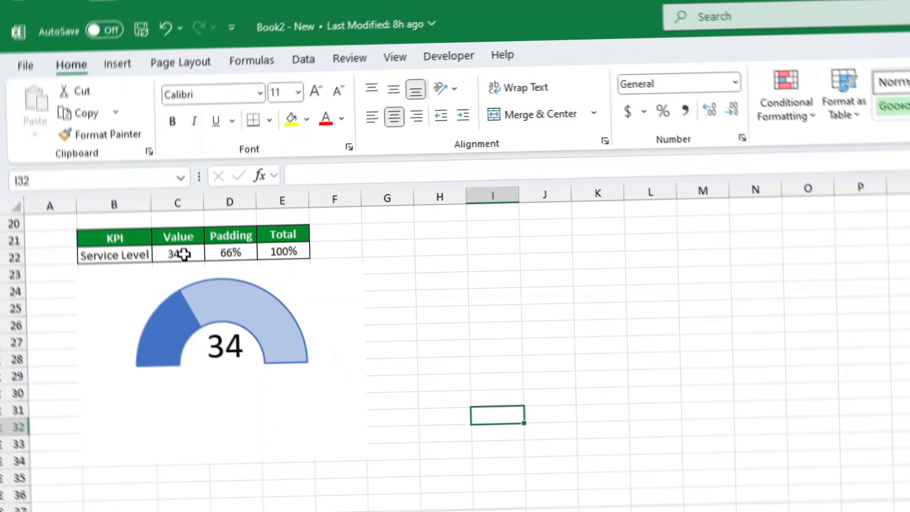
# - Test the finished gauge by changing the Service Level value in C22 to 55% and then 65%
pyautogui.click(179, 247)
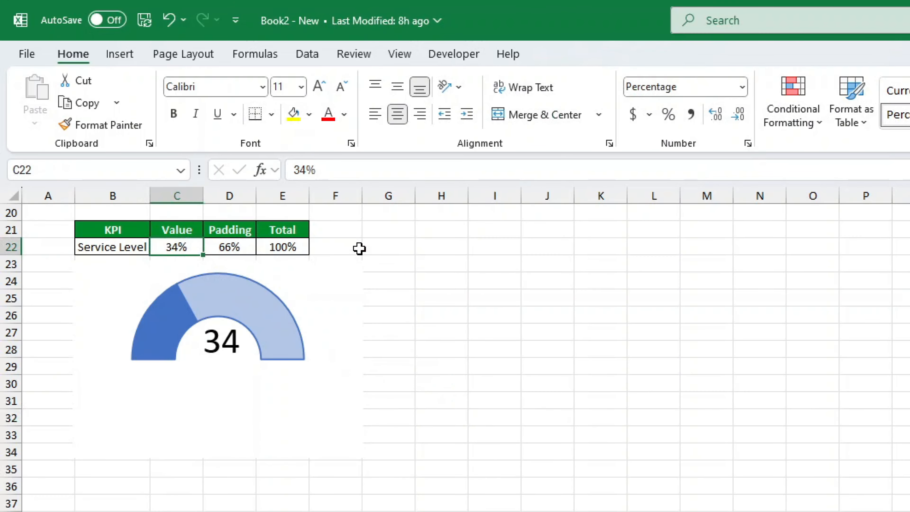
pyautogui.write('55')
pyautogui.press('Return')
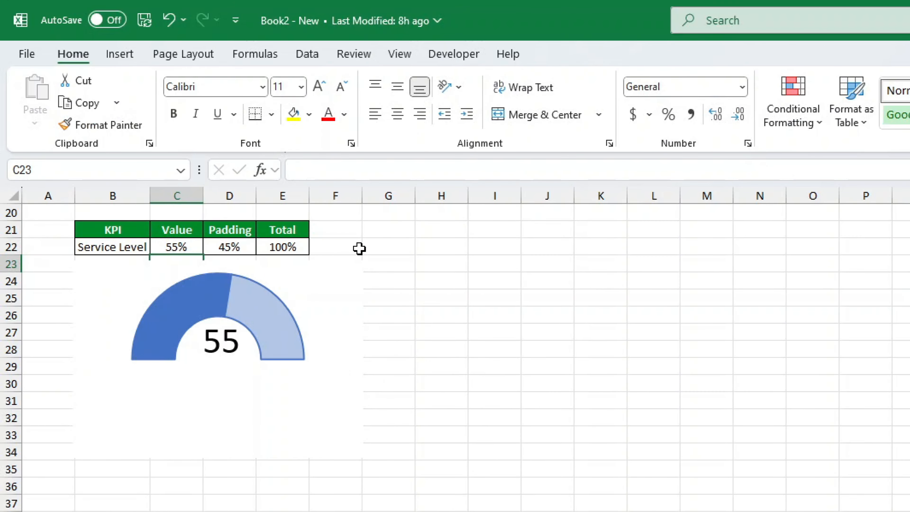
pyautogui.click(184, 242)
pyautogui.write('65')
pyautogui.press('Return')
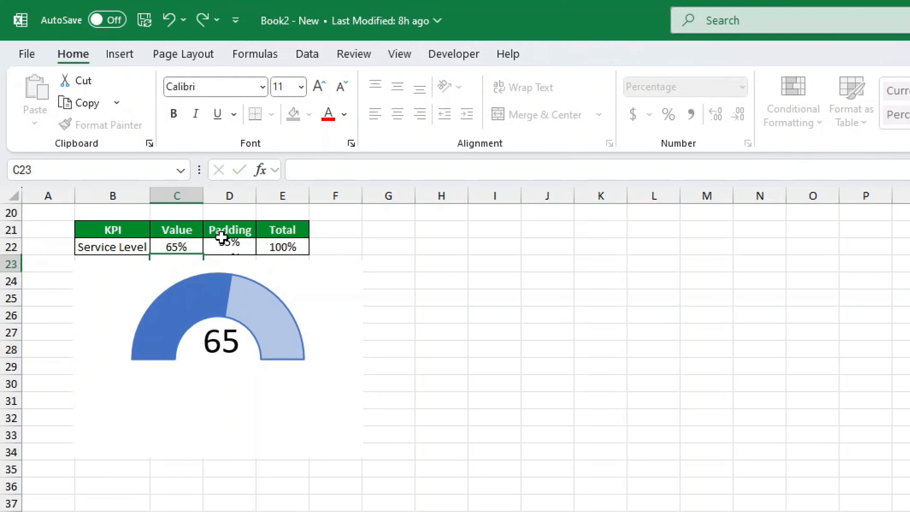
pyautogui.click(822, 421)
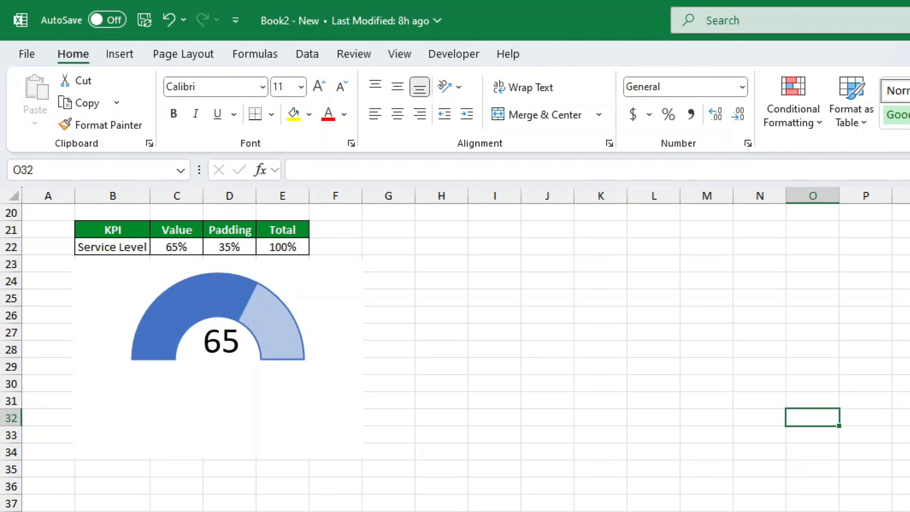
pyautogui.click(48, 196)
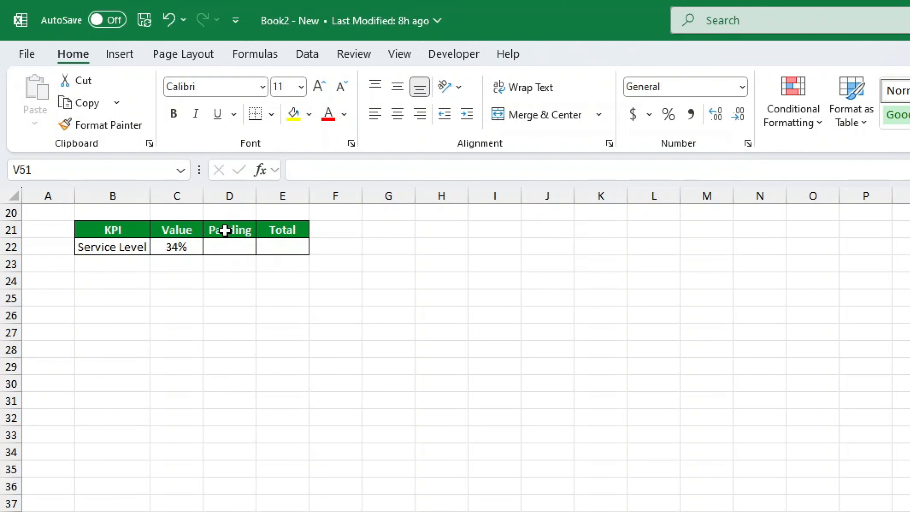
# - Calculate the Service Level padding in D22 with the formula =1-C22
pyautogui.moveTo(225, 230); pyautogui.dragTo(230, 250)
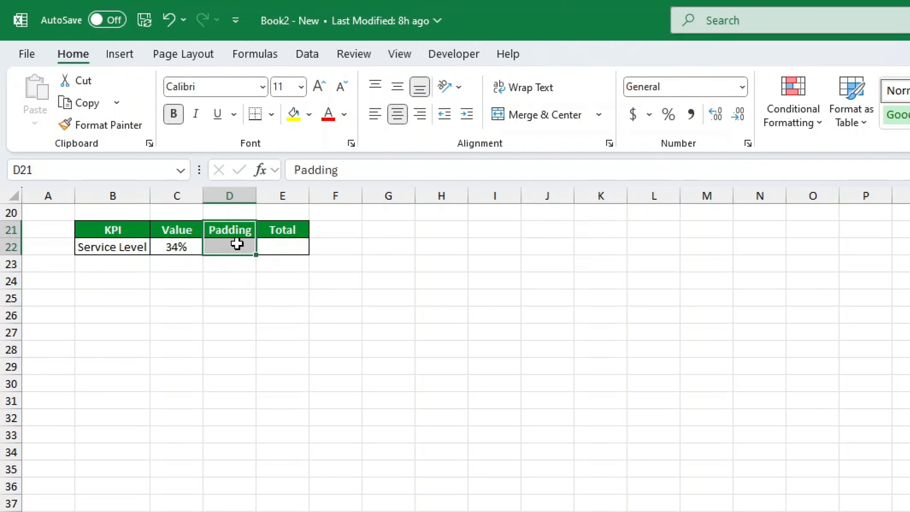
pyautogui.click(237, 245)
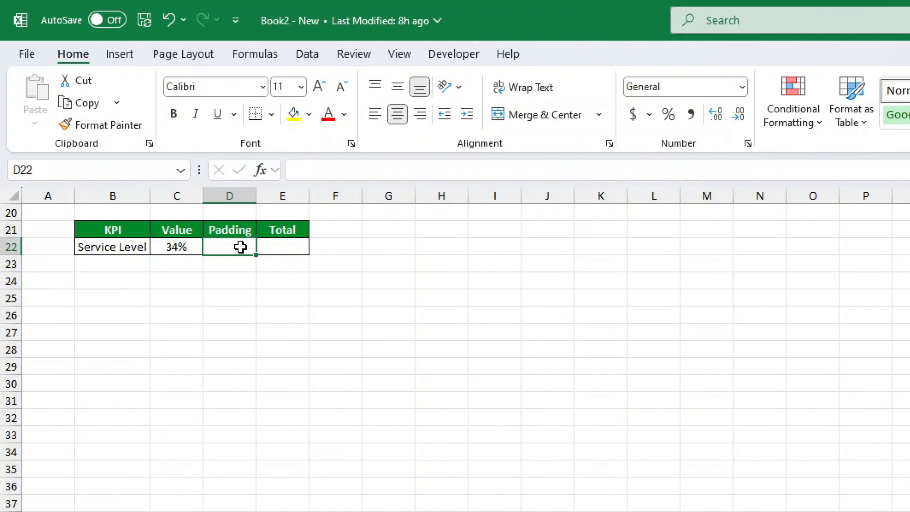
pyautogui.write('=1-')
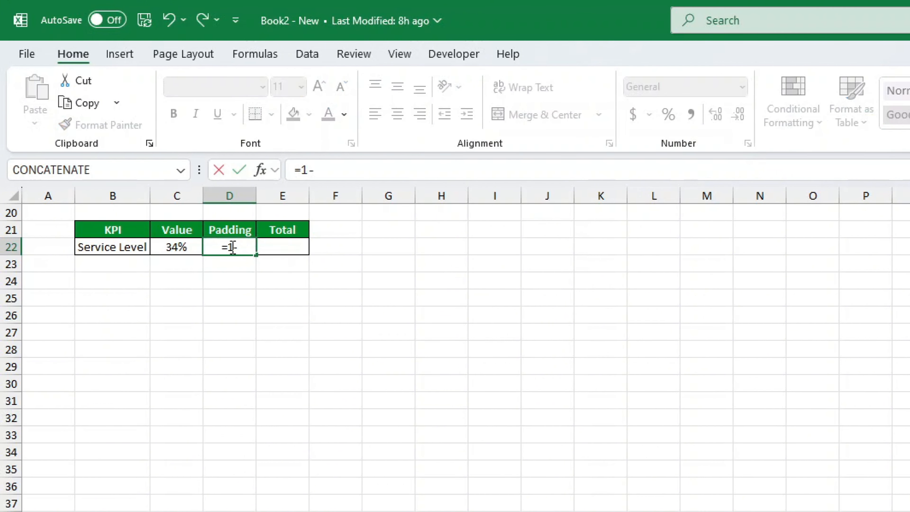
pyautogui.click(173, 245)
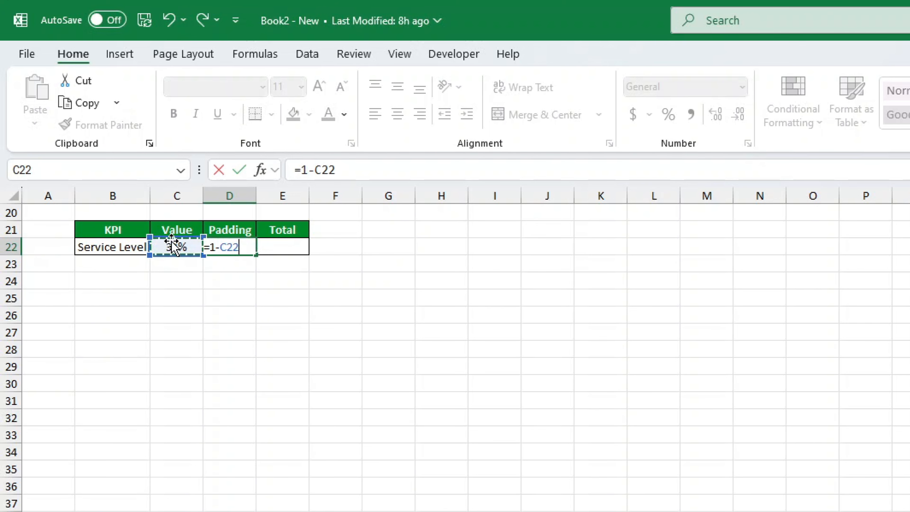
pyautogui.press('Return')
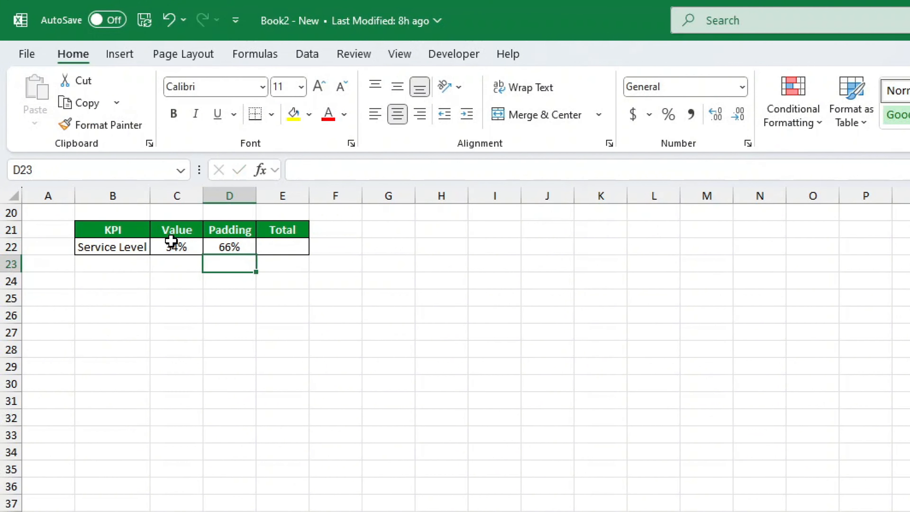
# - Format the Total cell E22 as a percentage and enter 100%
pyautogui.click(293, 246)
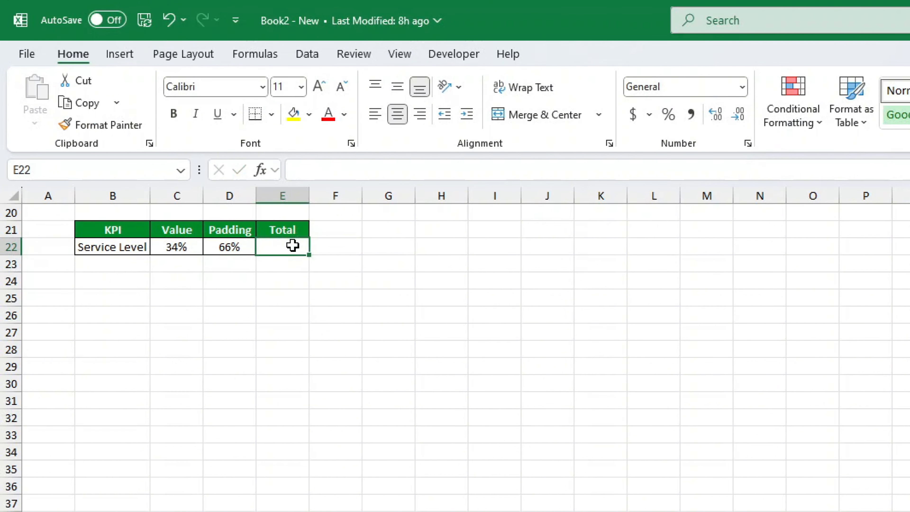
pyautogui.hotkey('ctrl', 'shift', '5')
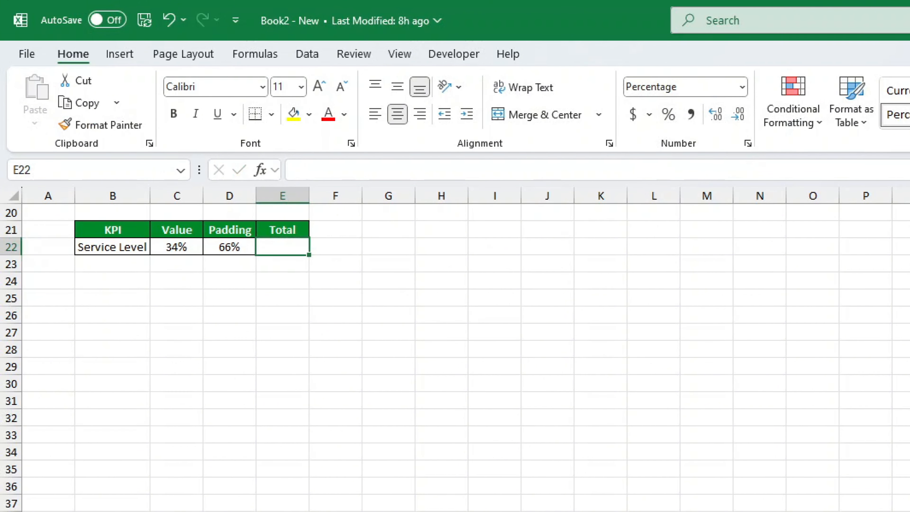
pyautogui.write('100')
pyautogui.press('Return')
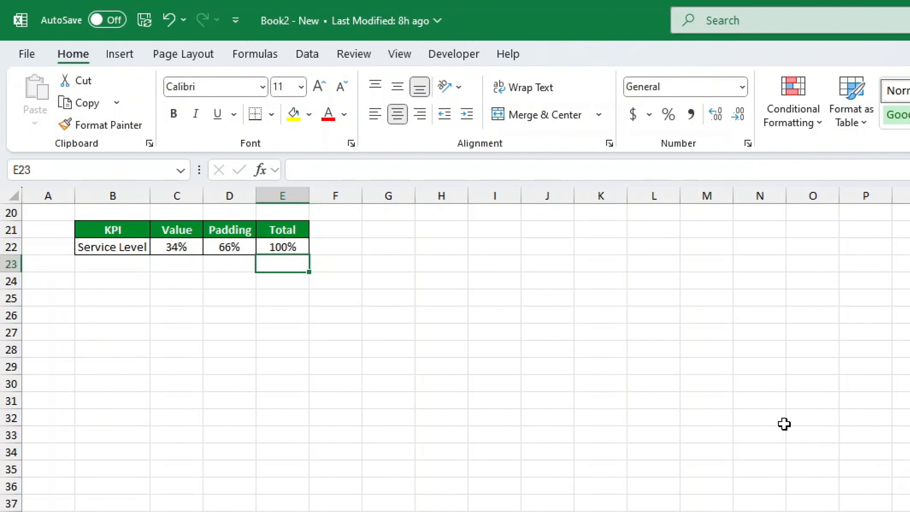
# - Insert a doughnut chart from C21:E22 and place it beside the KPI table, starting around column G
pyautogui.moveTo(174, 227); pyautogui.dragTo(282, 242)
pyautogui.click(132, 58)
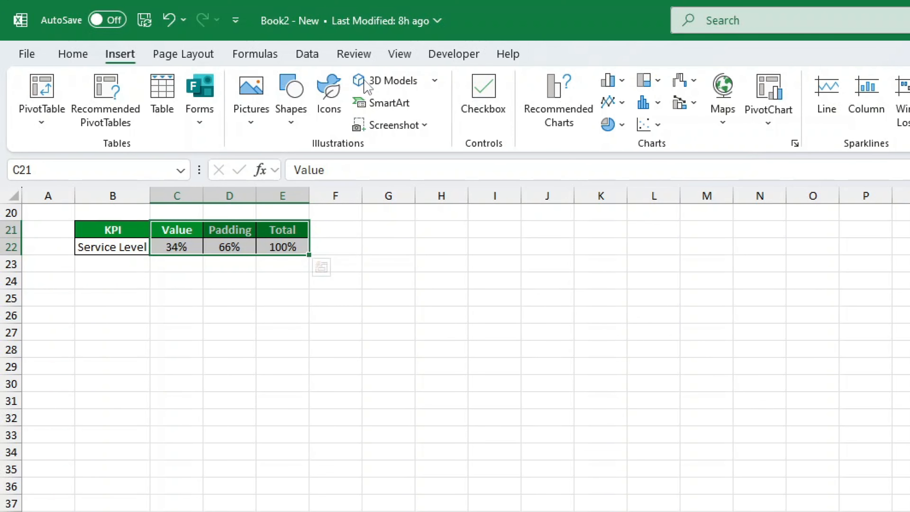
pyautogui.click(623, 126)
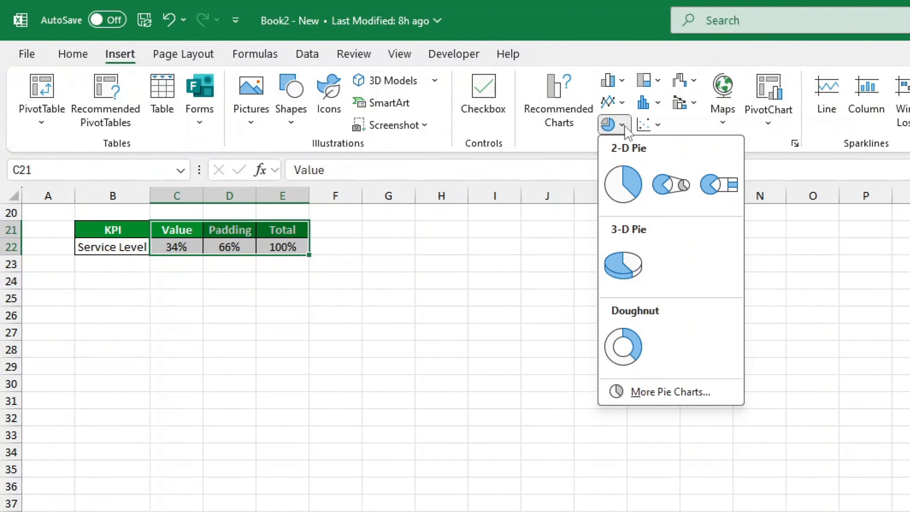
pyautogui.click(639, 350)
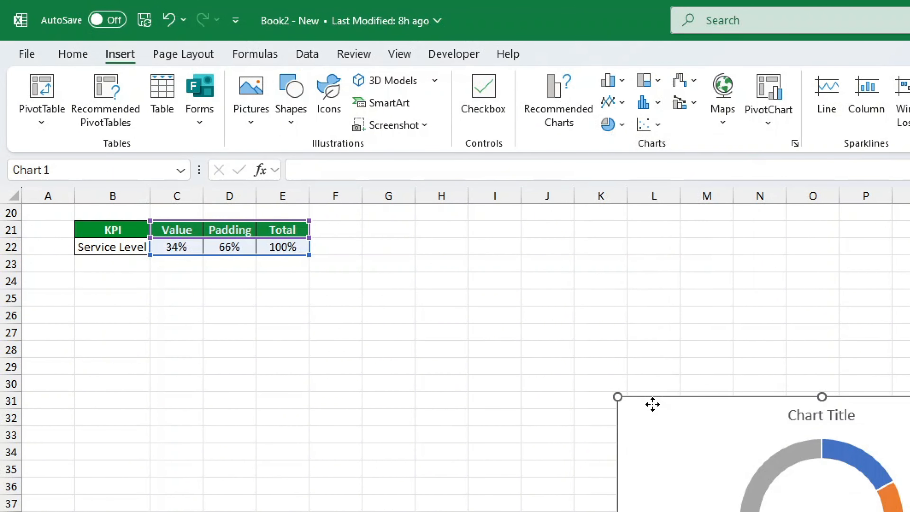
pyautogui.moveTo(652, 405); pyautogui.dragTo(415, 236)
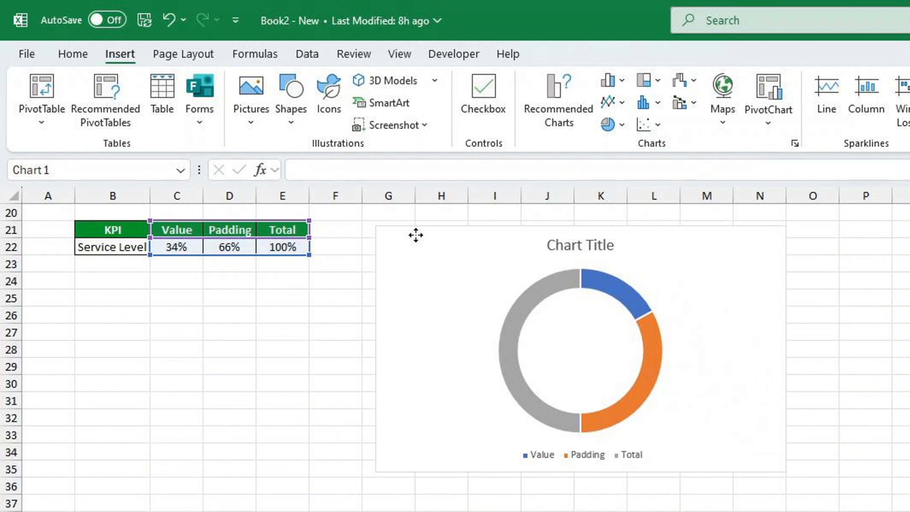
# - Delete the title and the legend from the doughnut chart
pyautogui.click(416, 235)
pyautogui.click(561, 244)
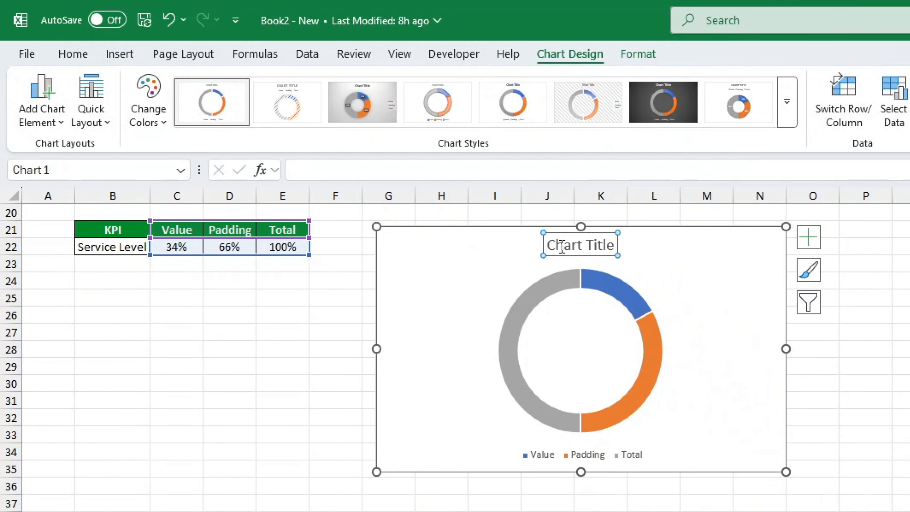
pyautogui.press('Delete')
pyautogui.click(607, 455)
pyautogui.press('Delete')
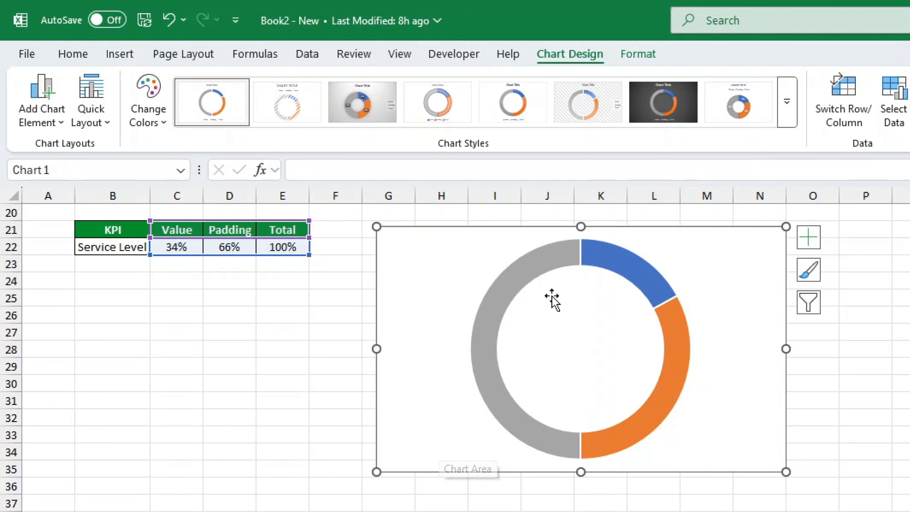
# - Remove the outline around the doughnut chart area
pyautogui.click(638, 55)
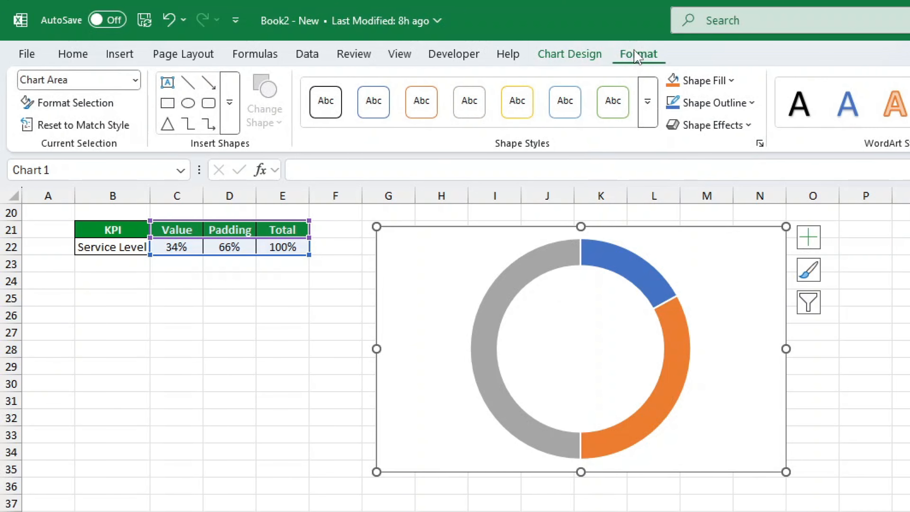
pyautogui.click(756, 107)
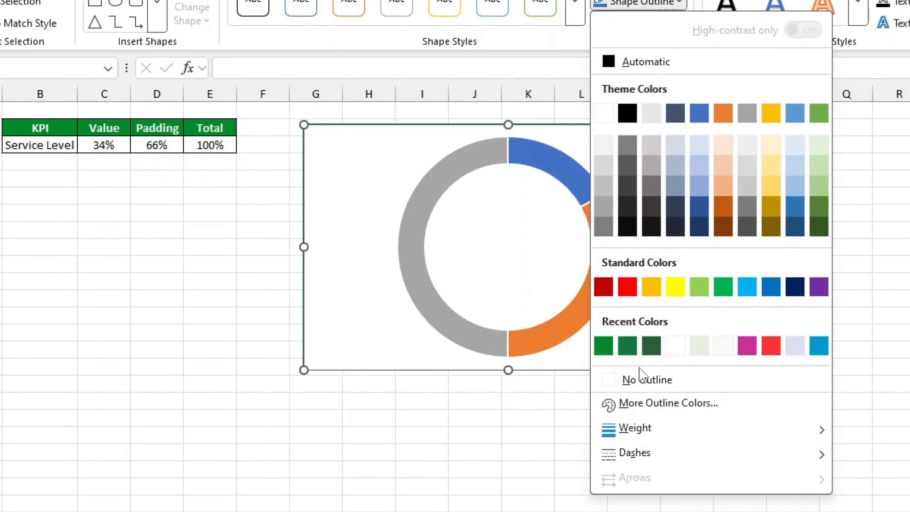
pyautogui.click(720, 481)
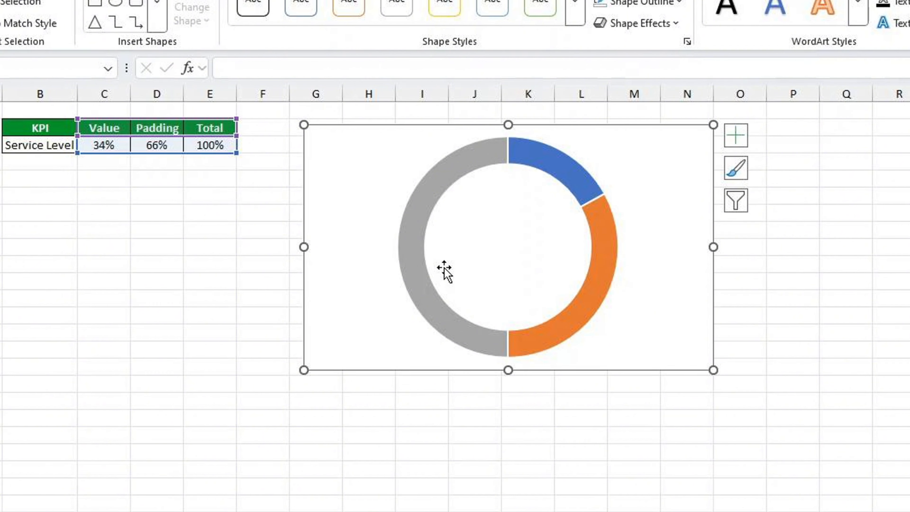
# - Format the doughnut data series with a hole size of 50%
pyautogui.click(420, 252)
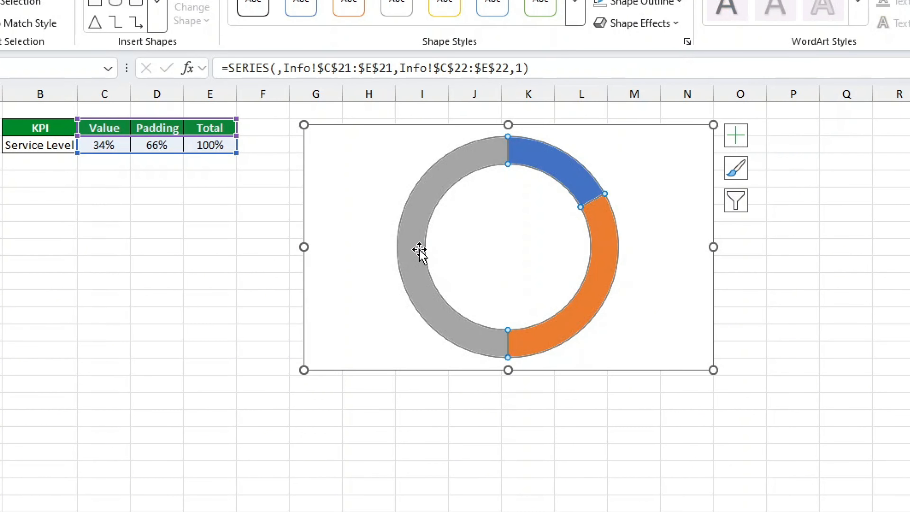
pyautogui.rightClick(420, 251)
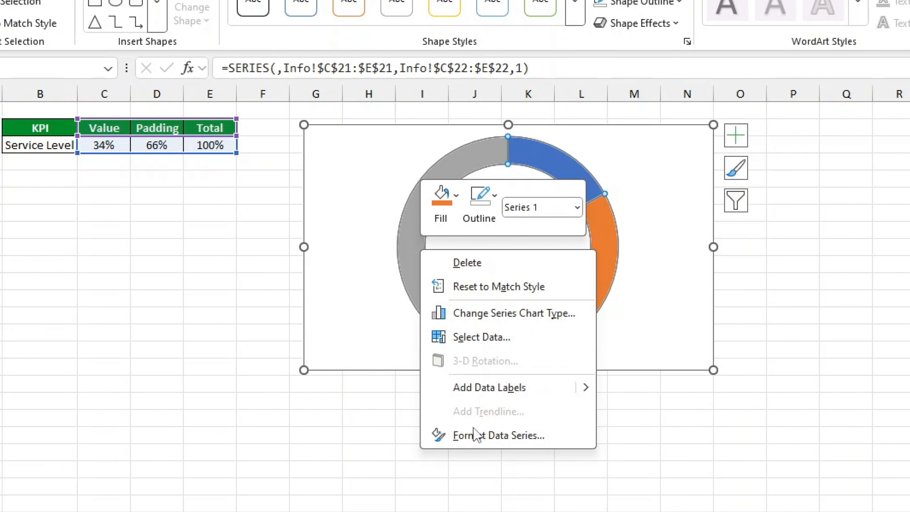
pyautogui.click(475, 434)
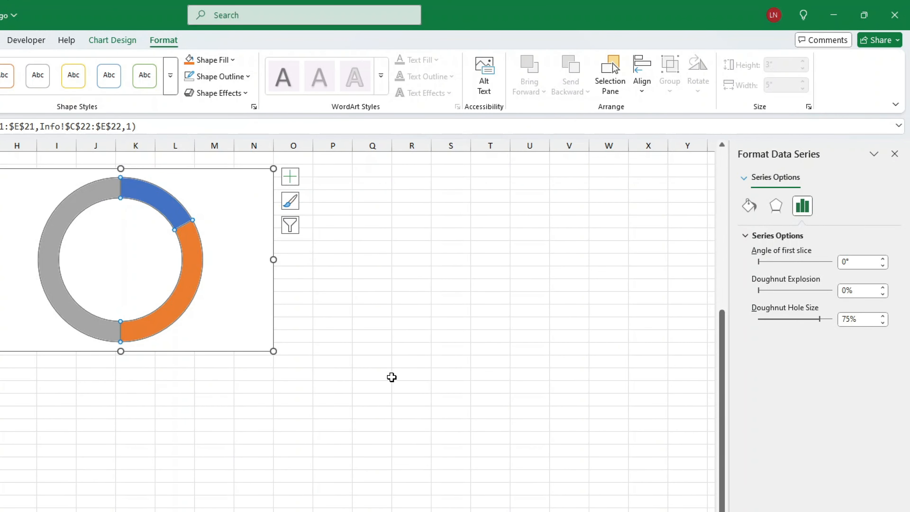
pyautogui.click(805, 319)
pyautogui.click(799, 320)
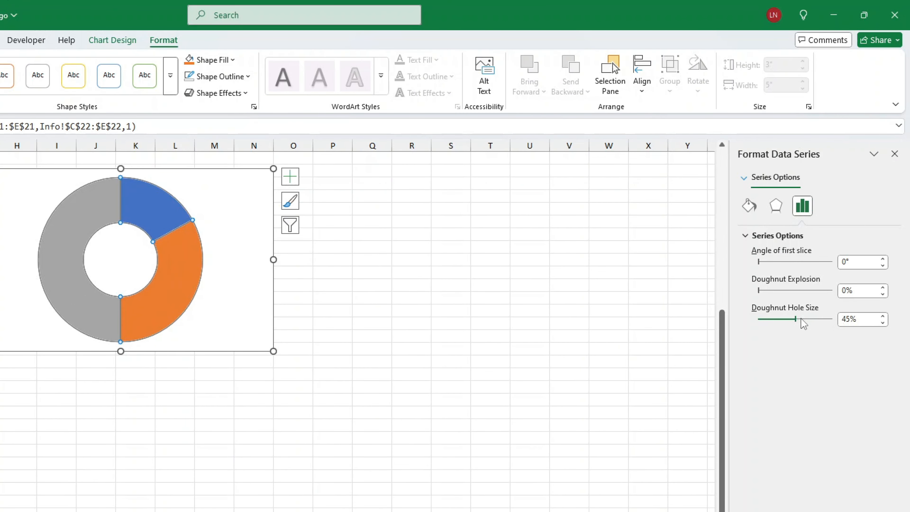
pyautogui.moveTo(803, 319); pyautogui.dragTo(800, 319)
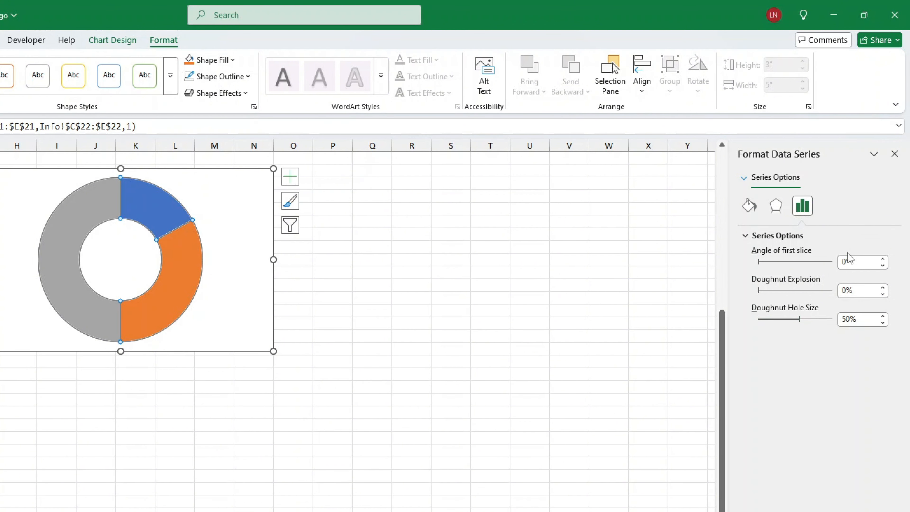
# - Set the doughnut's angle of first slice to 270°
pyautogui.click(843, 261)
pyautogui.write('2')
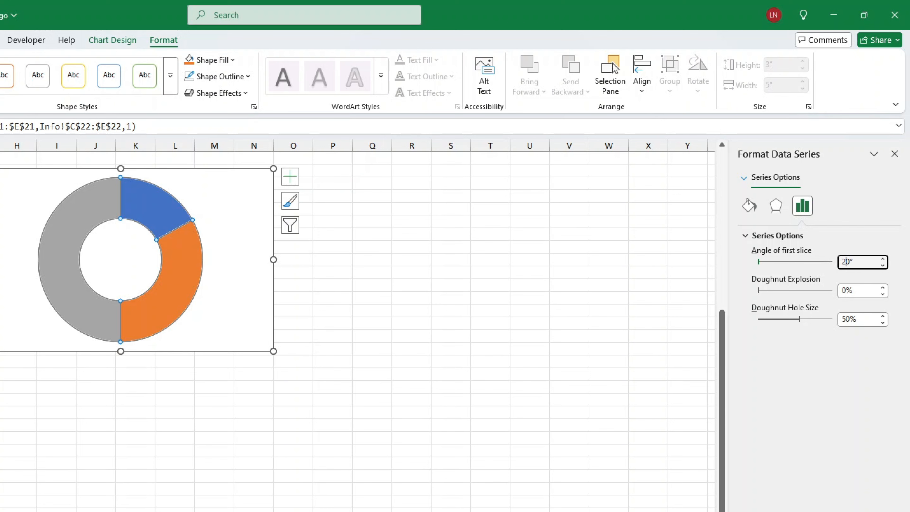
pyautogui.write('7')
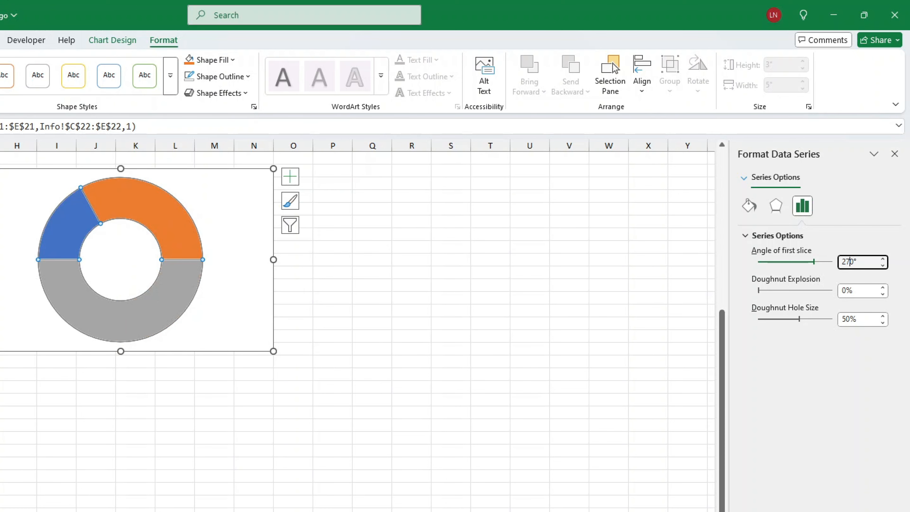
# - Hide the grey Total slice by giving it no fill and no border line
pyautogui.click(170, 314)
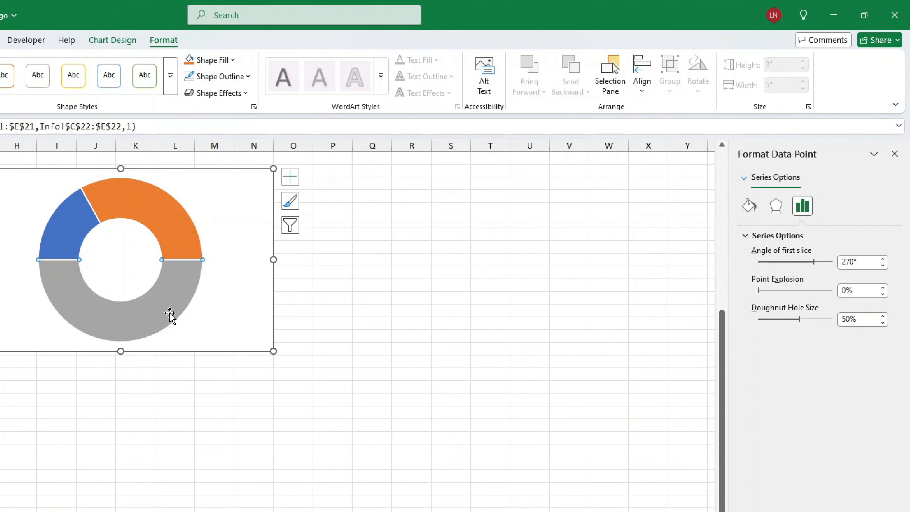
pyautogui.click(749, 206)
pyautogui.click(750, 236)
pyautogui.click(756, 255)
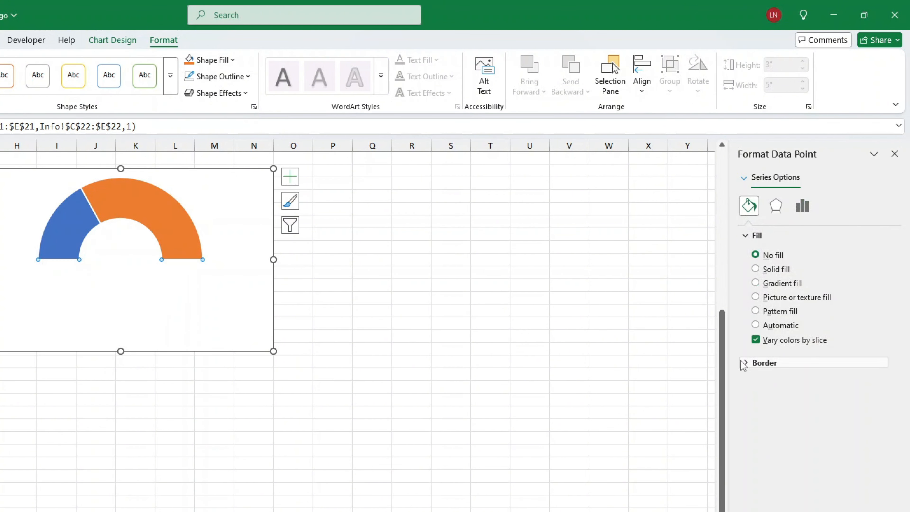
pyautogui.click(744, 363)
pyautogui.click(755, 383)
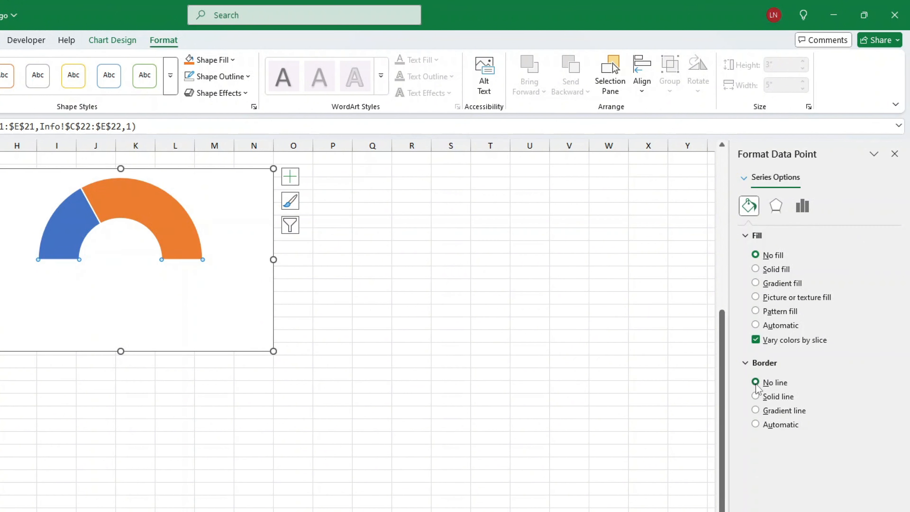
# - Recolor the orange Padding slice with a solid light blue fill
pyautogui.click(156, 210)
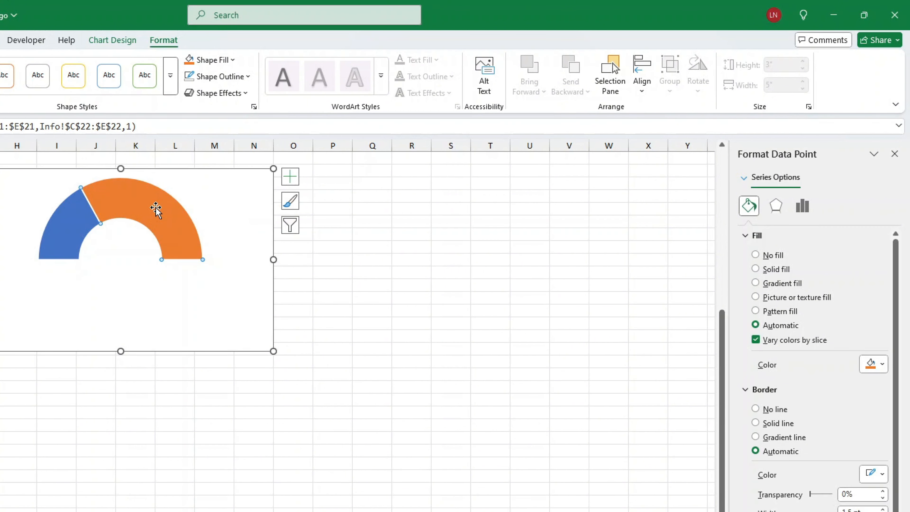
pyautogui.click(883, 364)
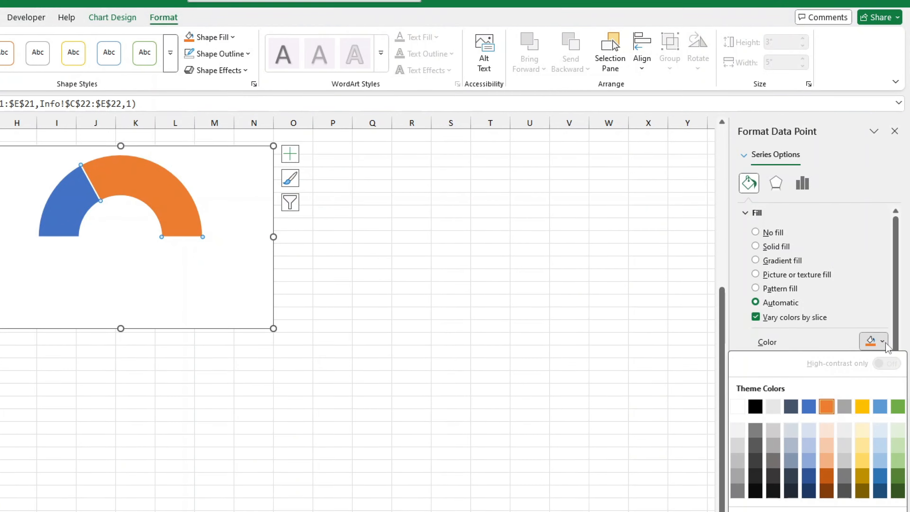
pyautogui.click(809, 331)
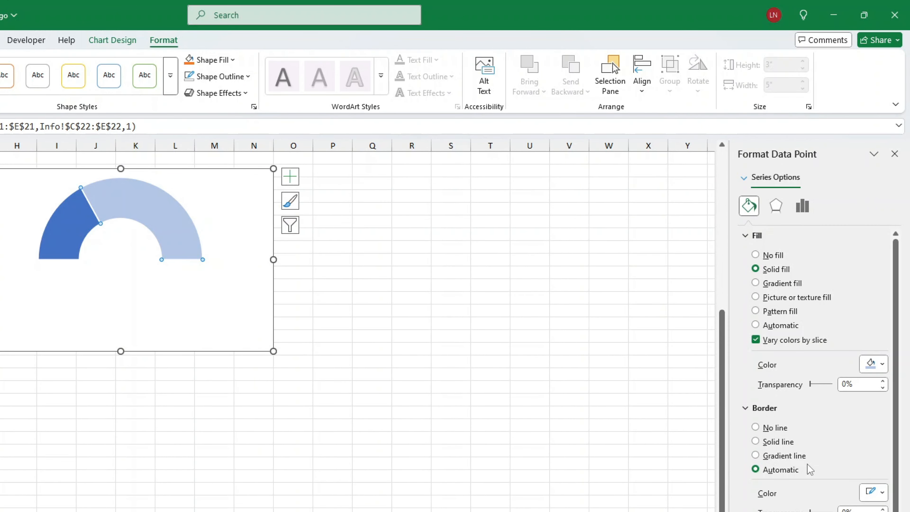
# - Give the light blue Padding slice and the dark blue Value slice a solid blue border line
pyautogui.click(784, 445)
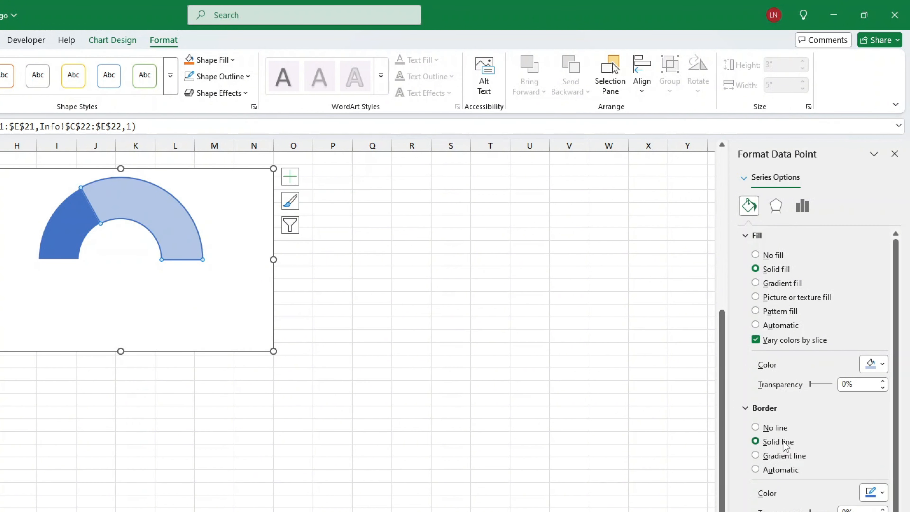
pyautogui.click(70, 237)
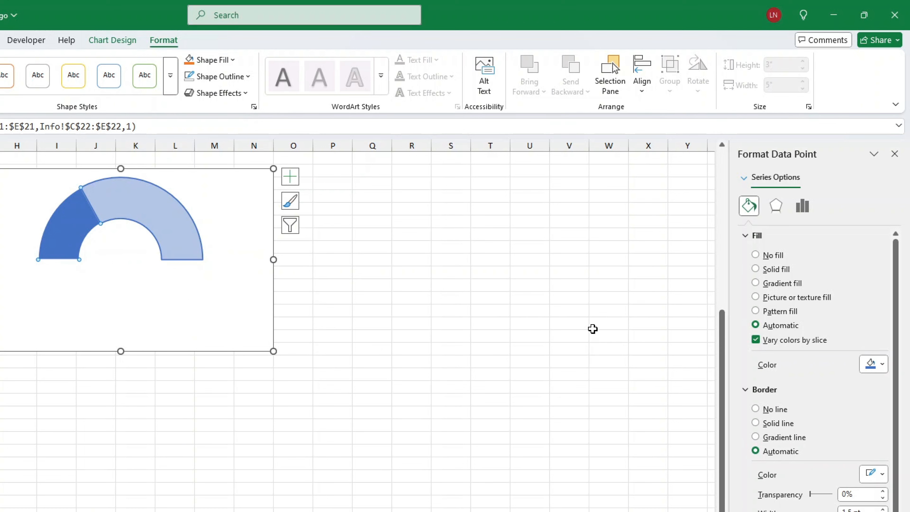
pyautogui.click(775, 426)
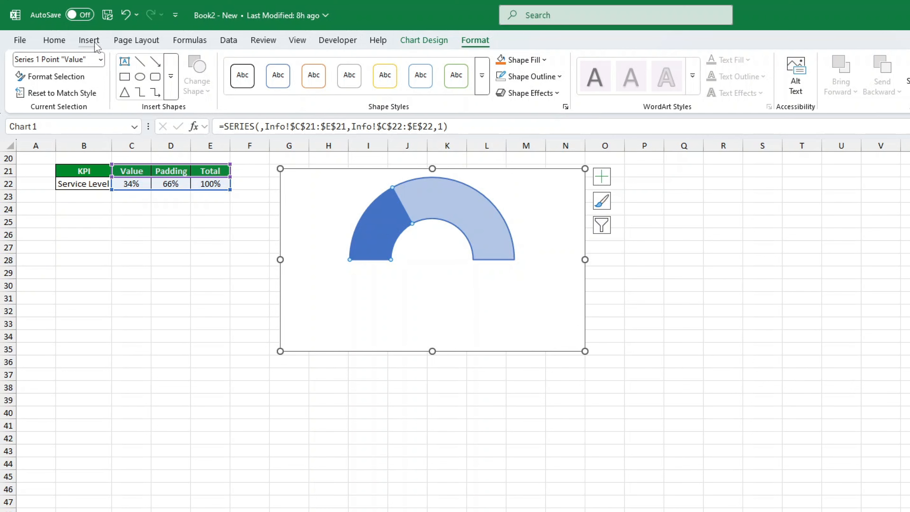
# - Insert a rectangle shape inside the chart, filling the hole of the half doughnut
pyautogui.click(94, 44)
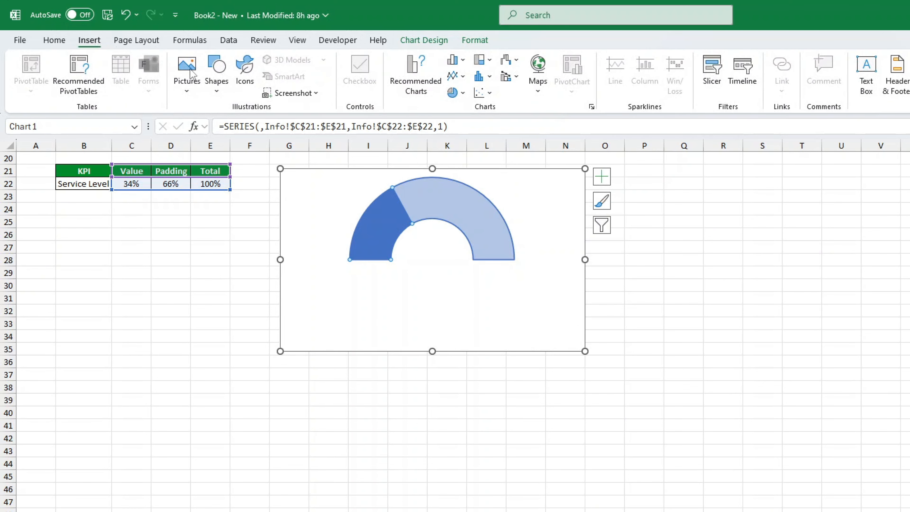
pyautogui.click(217, 88)
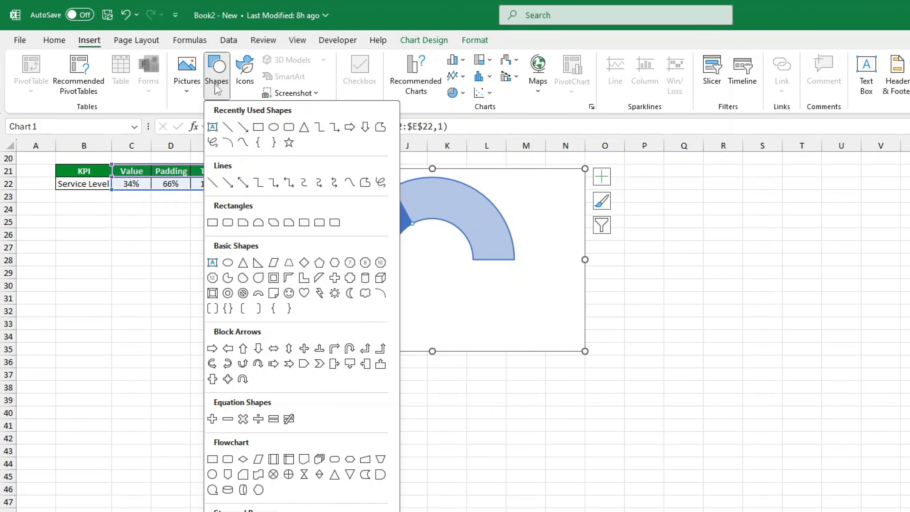
pyautogui.click(213, 222)
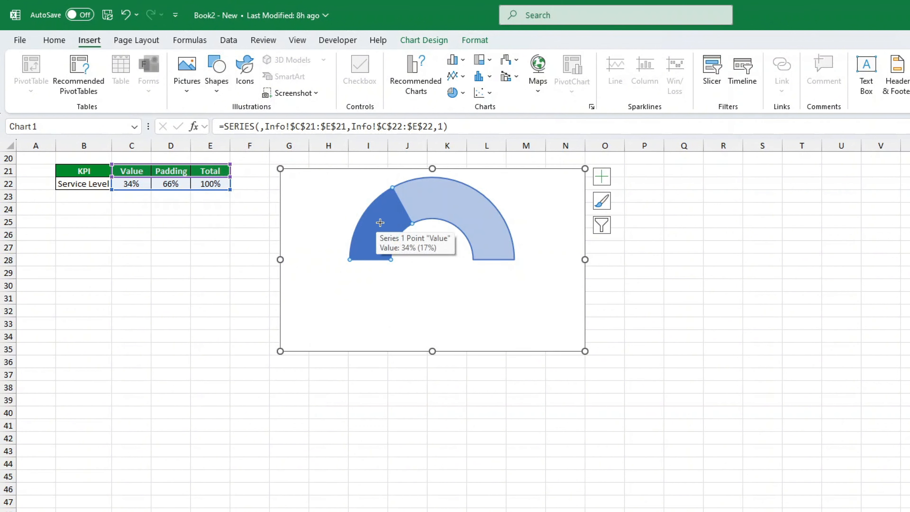
pyautogui.moveTo(397, 222)
pyautogui.mouseDown()
pyautogui.moveTo(435, 230)
pyautogui.moveTo(468, 261)
pyautogui.mouseUp()
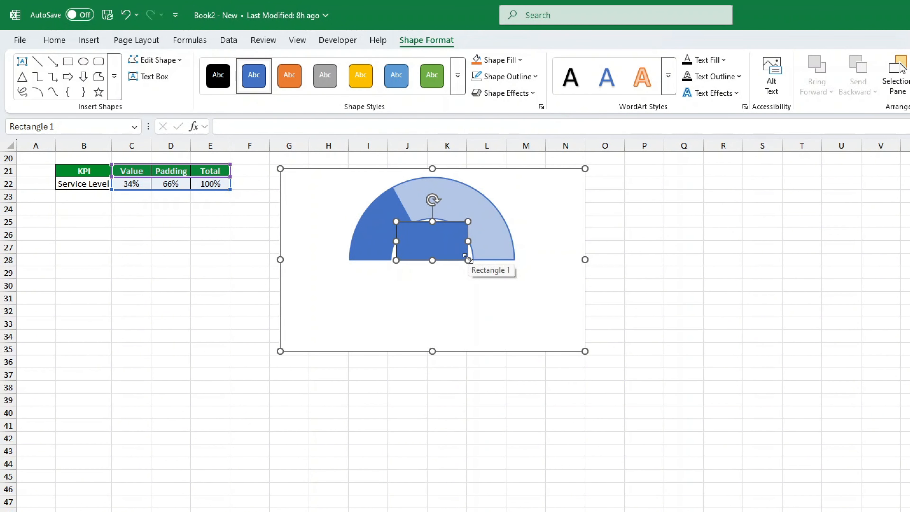
# - Link the rectangle's text to cell C22 and apply the transparent preset style with black text and no outline
pyautogui.click(244, 127)
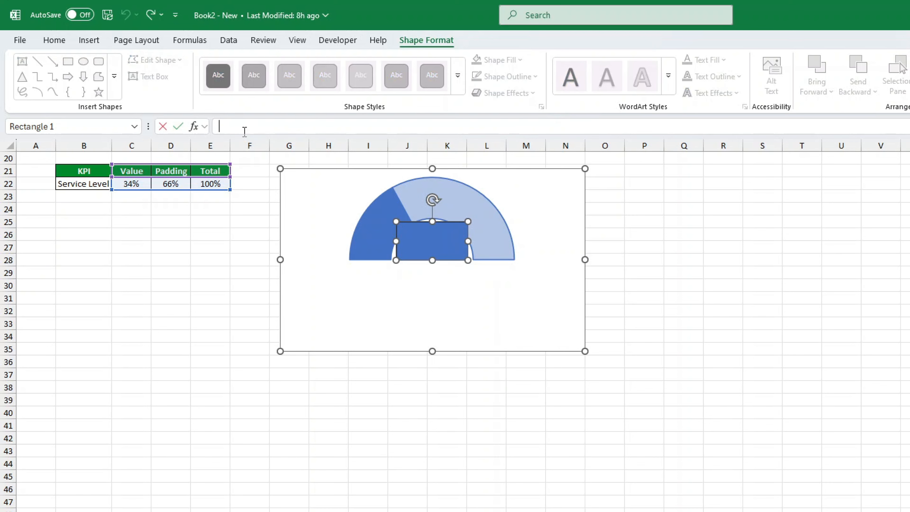
pyautogui.write('=')
pyautogui.click(134, 184)
pyautogui.press('Return')
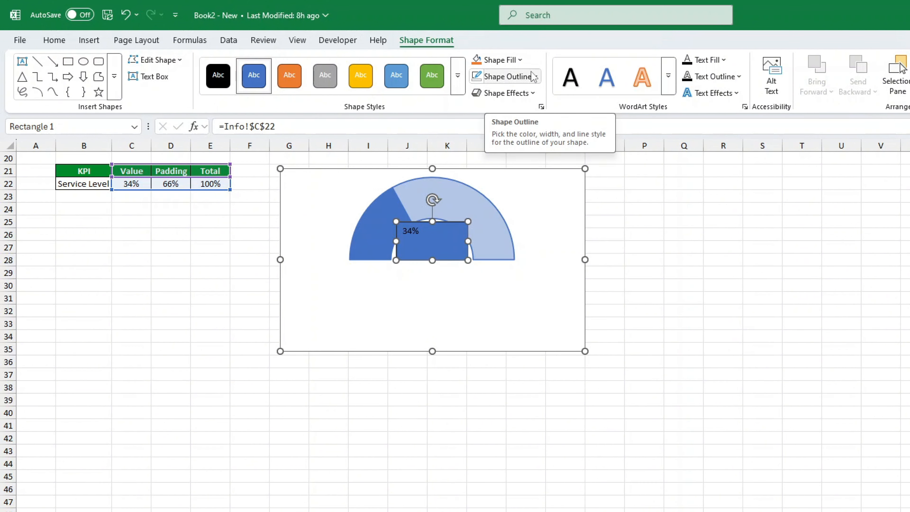
pyautogui.click(458, 75)
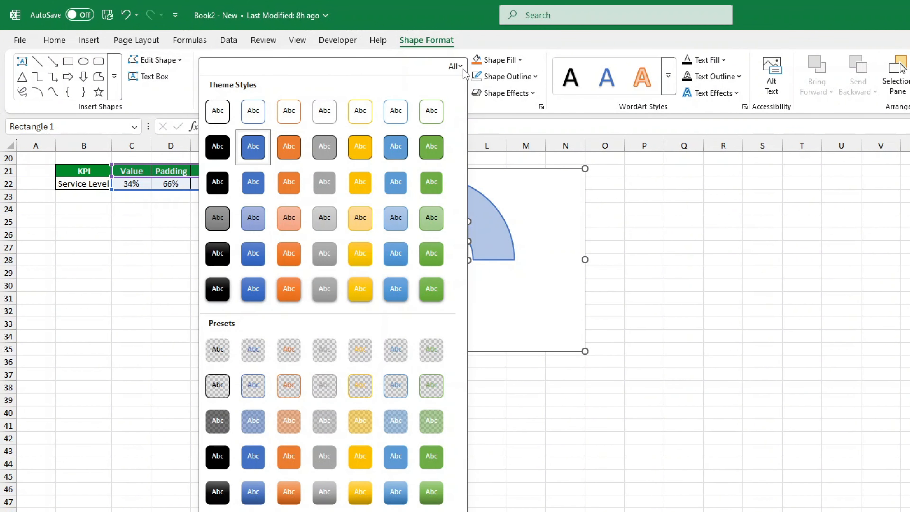
pyautogui.click(217, 349)
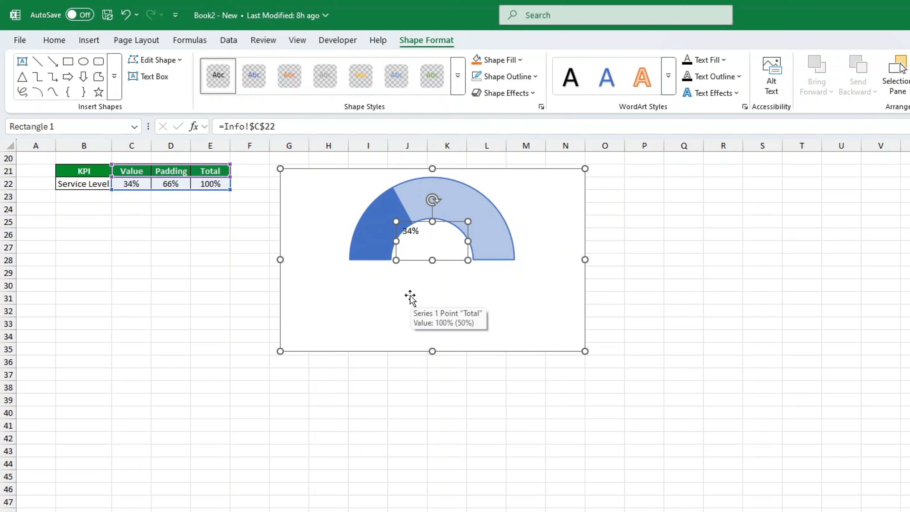
# - Enlarge the rectangle's text to size 32 and center it vertically and horizontally
pyautogui.click(54, 40)
pyautogui.click(238, 65)
pyautogui.click(238, 64)
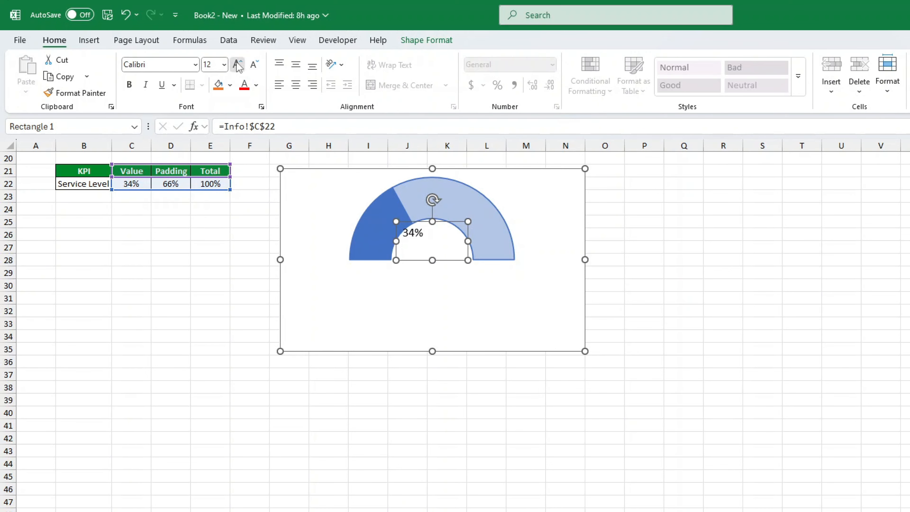
pyautogui.click(238, 65)
pyautogui.click(238, 64)
pyautogui.click(296, 65)
pyautogui.click(296, 85)
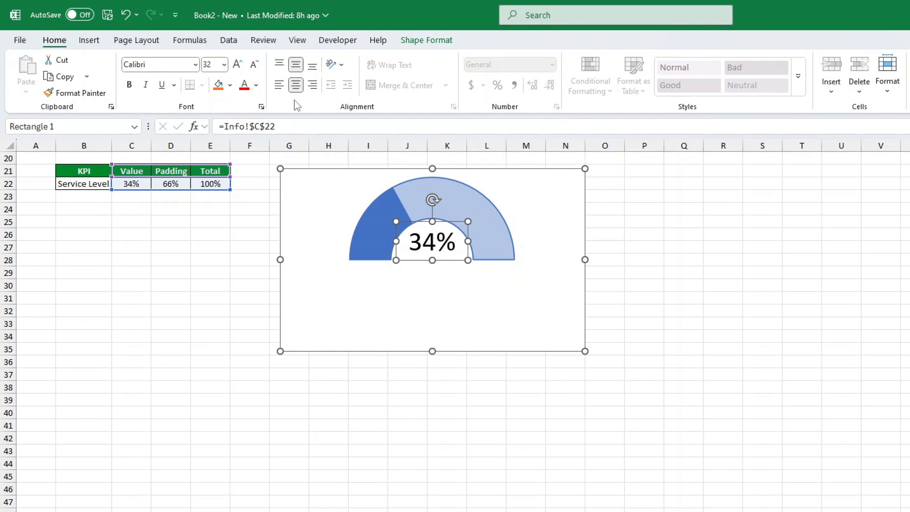
# - Nudge the rectangle slightly to fine-tune the percentage label's position within the doughnut hole, and deselect it
pyautogui.click(454, 260)
pyautogui.click(442, 249)
pyautogui.moveTo(399, 220); pyautogui.dragTo(403, 223)
pyautogui.click(745, 404)
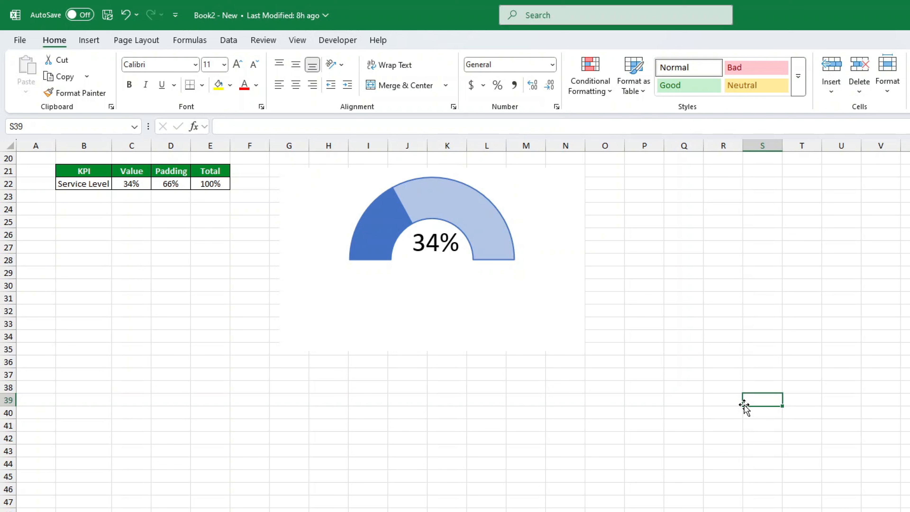
# - Move the chart directly beneath the KPI table and resize it to span columns B to F down to row 34
pyautogui.moveTo(331, 189); pyautogui.dragTo(108, 216)
pyautogui.moveTo(359, 377); pyautogui.dragTo(233, 342)
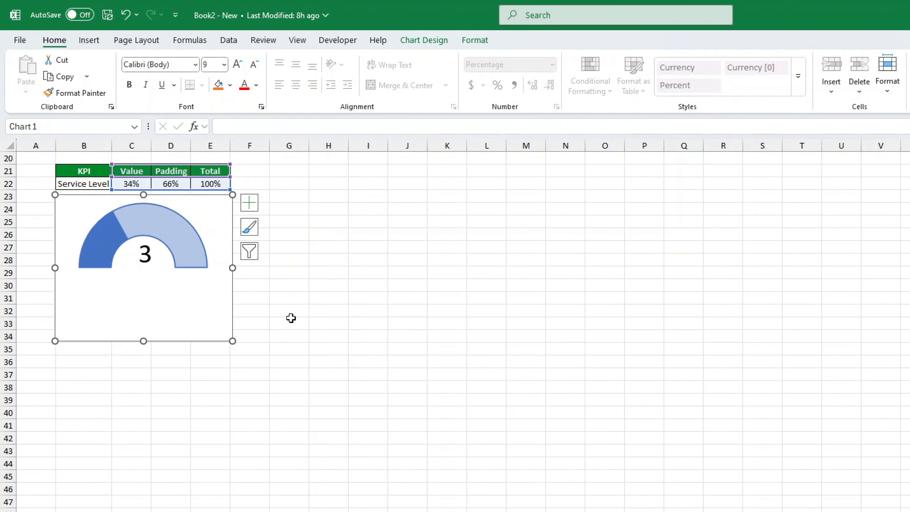
pyautogui.moveTo(233, 268); pyautogui.dragTo(271, 269)
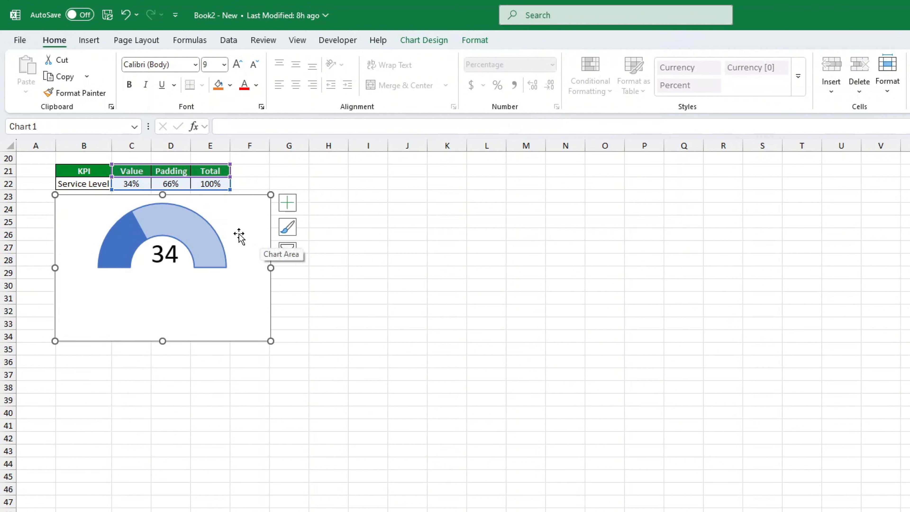
pyautogui.click(356, 309)
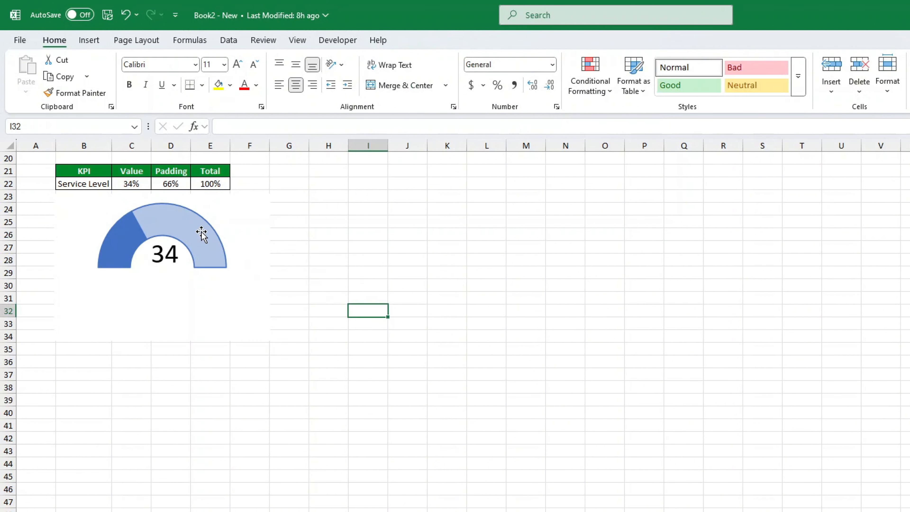
# - Set the Service Level value in cell C22 to 55% to test the gauge
pyautogui.click(132, 183)
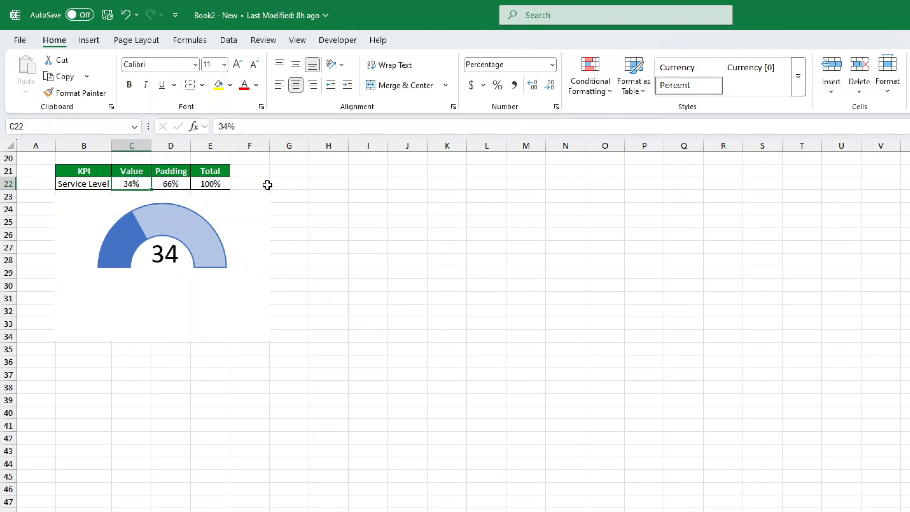
pyautogui.write('55')
pyautogui.press('Return')
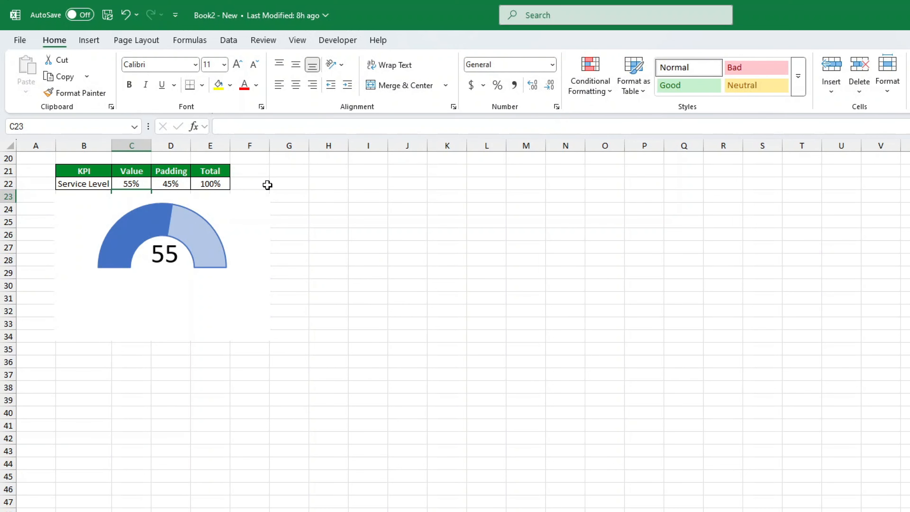
# - Set the Service Level value in cell C22 to 65% to test the gauge again
pyautogui.click(137, 179)
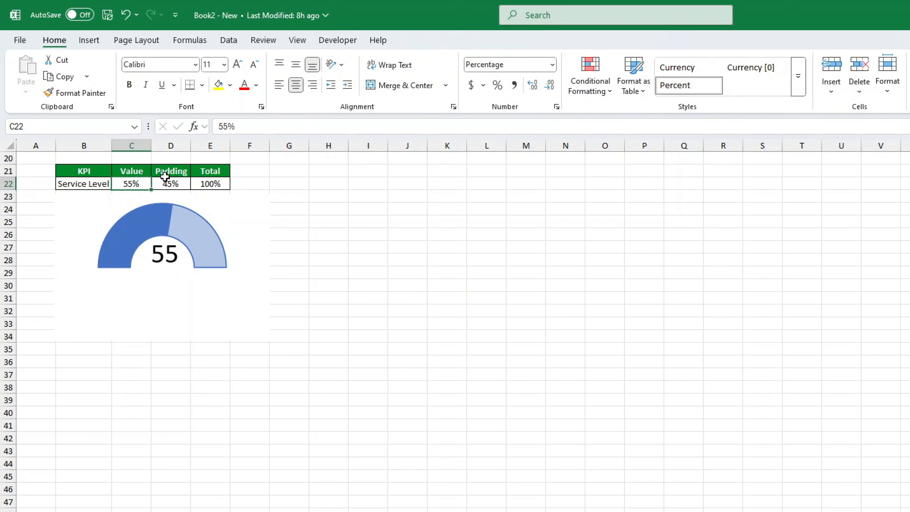
pyautogui.write('65')
pyautogui.press('Return')
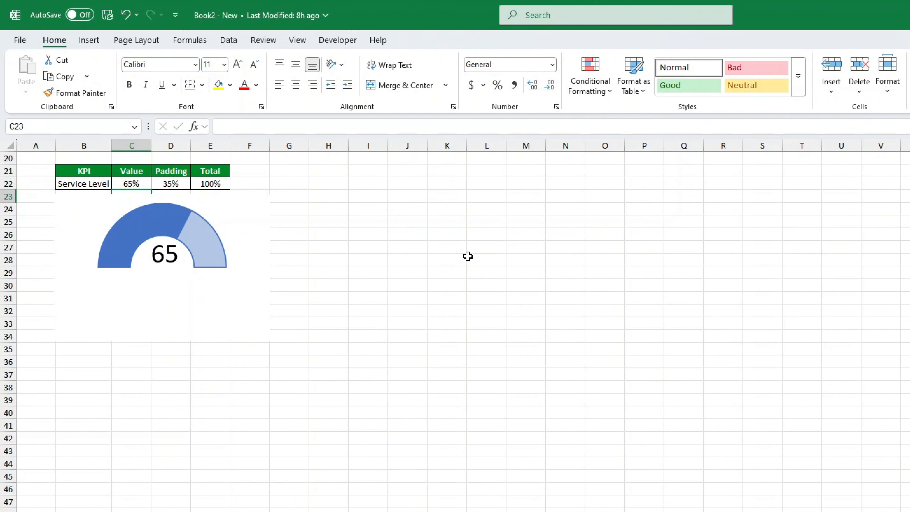
pyautogui.click(612, 314)
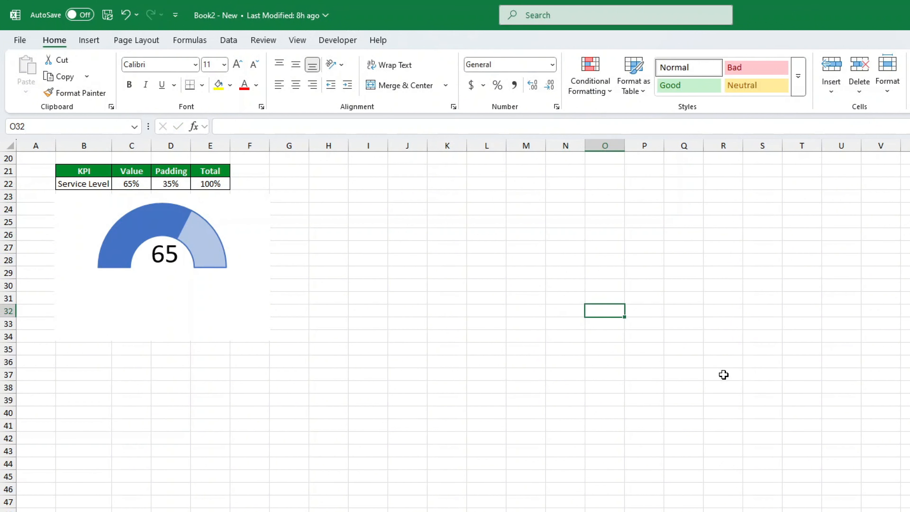